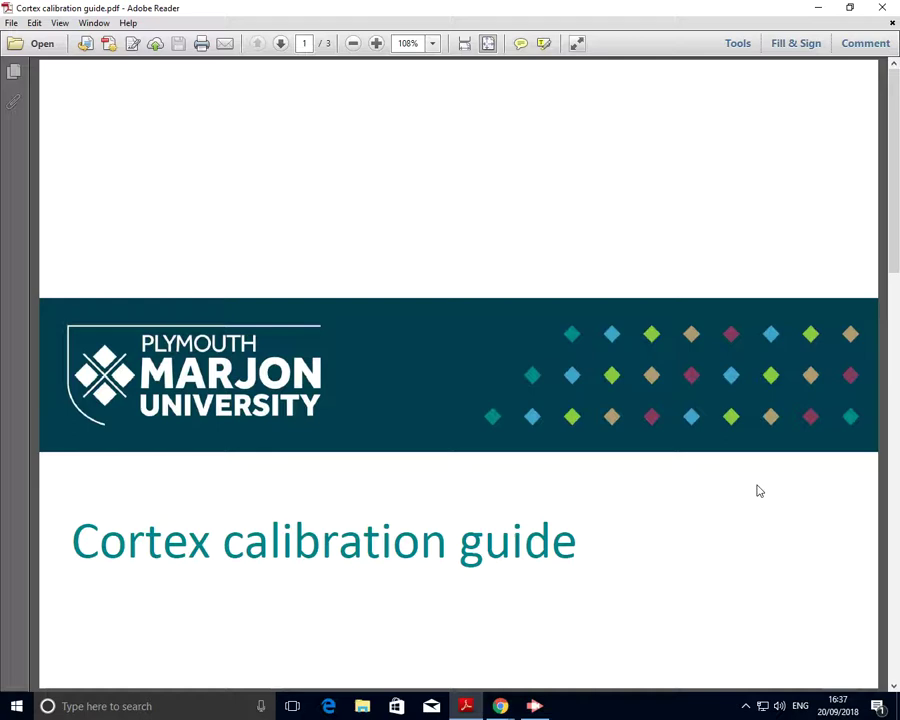
Page through the Cortex calibration guide to the page 3 equipment photo
{"action": "key", "text": "Page_Down"}
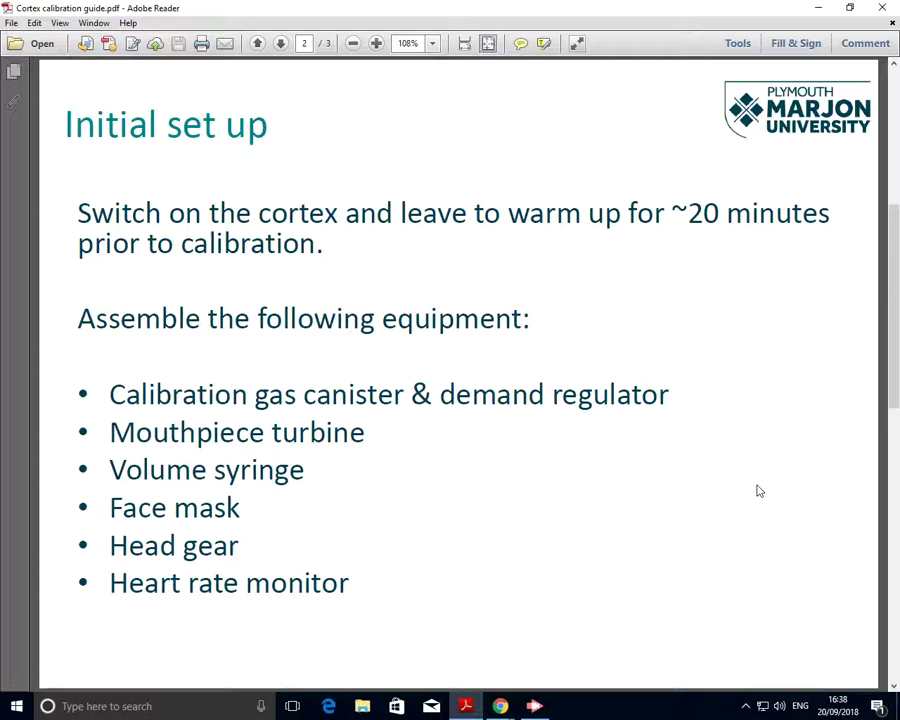
{"action": "key", "text": "Right"}
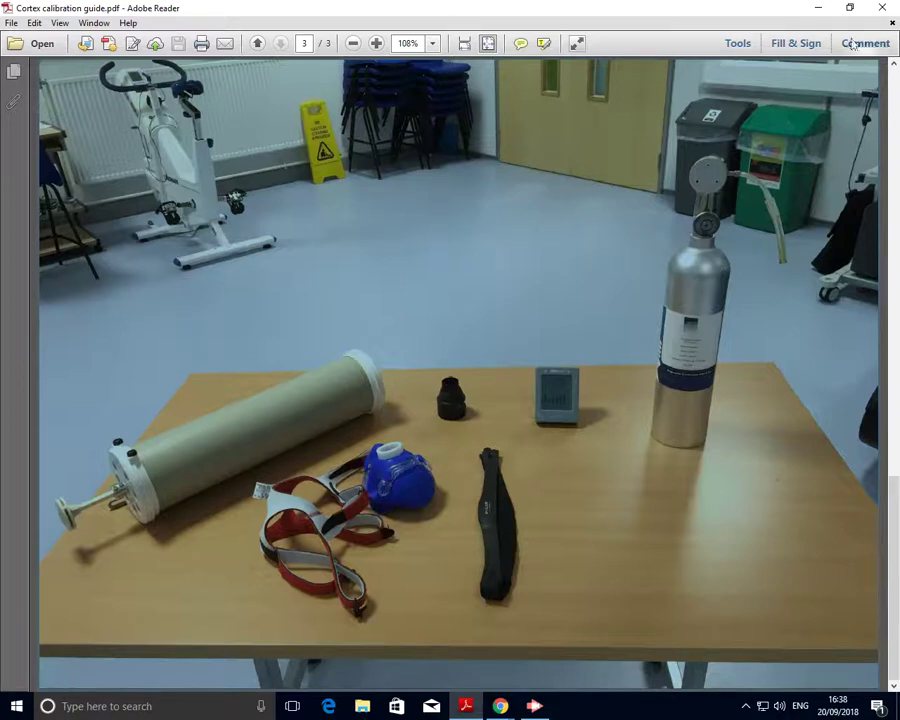
Minimize the guide and launch MetaSoft 3 from its desktop shortcut
{"action": "left_click", "coordinate": [818, 7]}
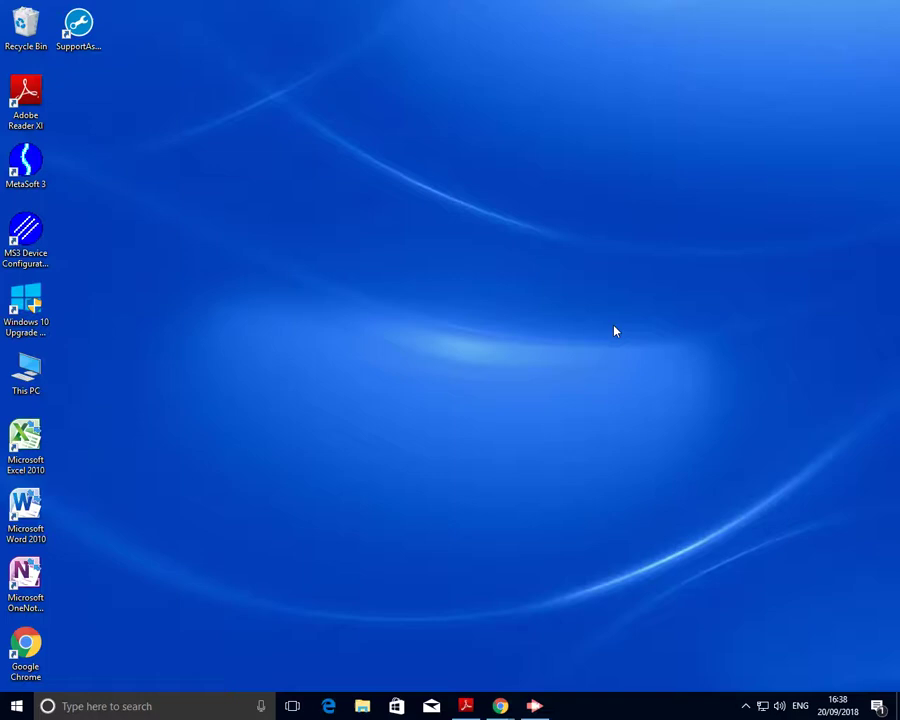
{"action": "left_click", "coordinate": [35, 170]}
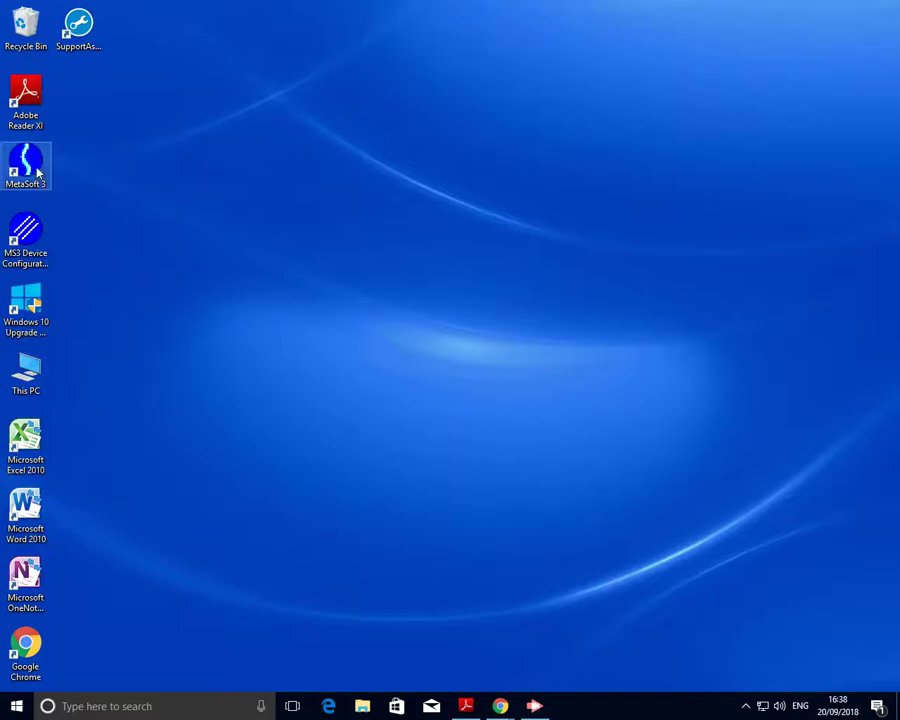
{"action": "double_click", "coordinate": [35, 170]}
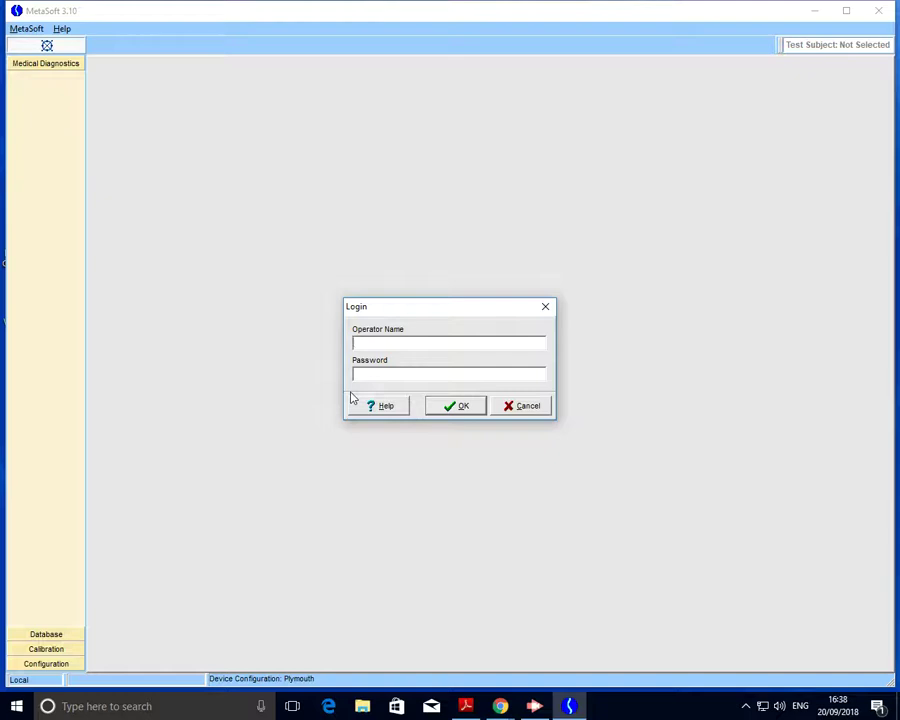
Log in to MetaSoft 3 with the operator name and password
{"action": "type", "text": "Cortex"}
{"action": "key", "text": "Tab"}
{"action": "type", "text": "******"}
{"action": "left_click", "coordinate": [460, 407]}
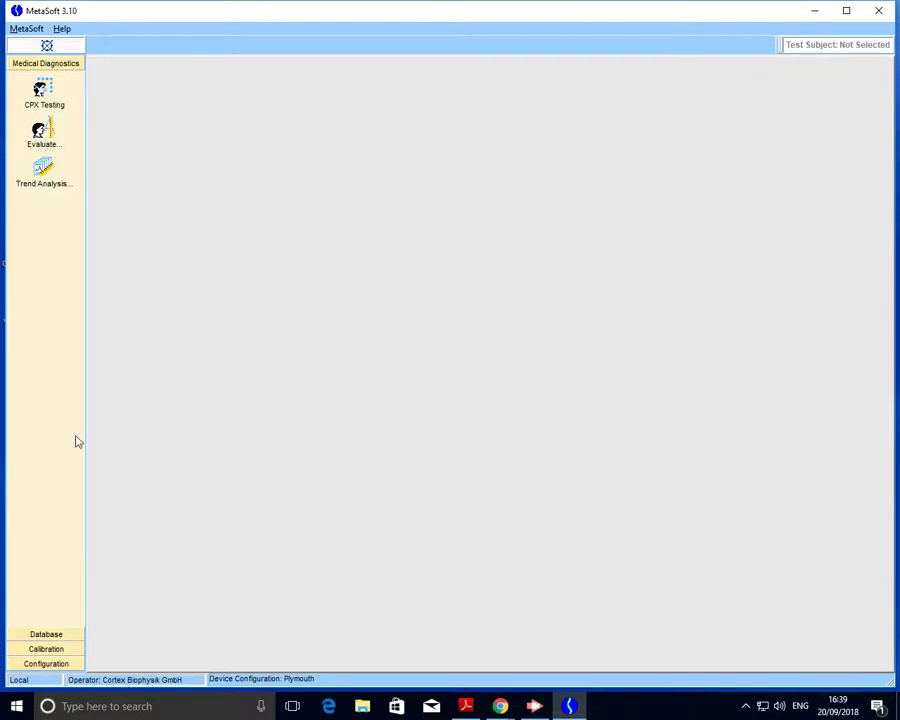
Calibrate the pressure sensor at 991 mbar actual pressure and transfer the 143 mbar offset
{"action": "left_click", "coordinate": [63, 652]}
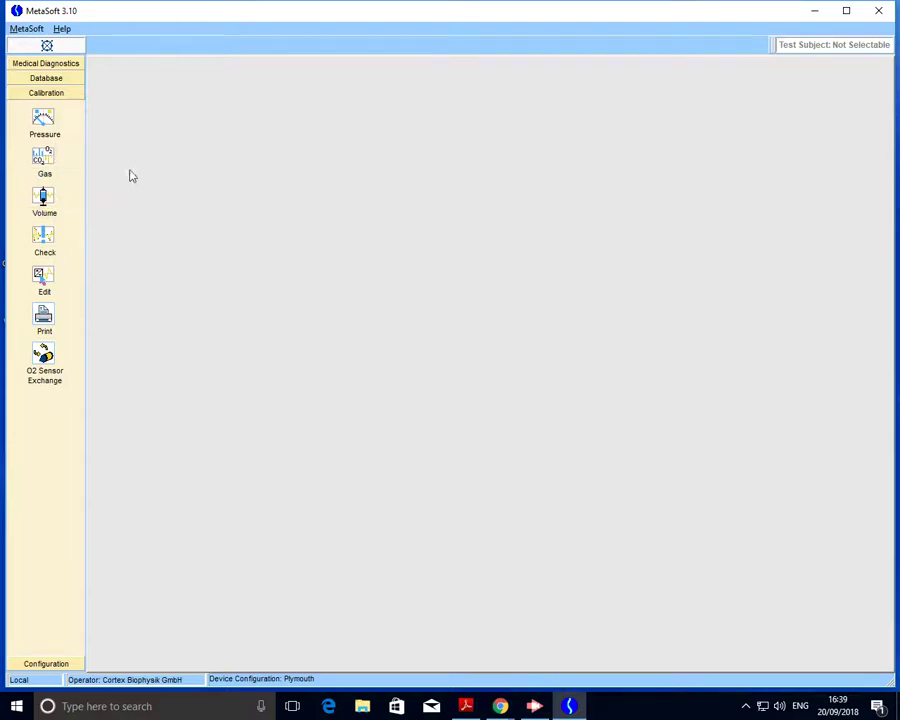
{"action": "left_click", "coordinate": [46, 126]}
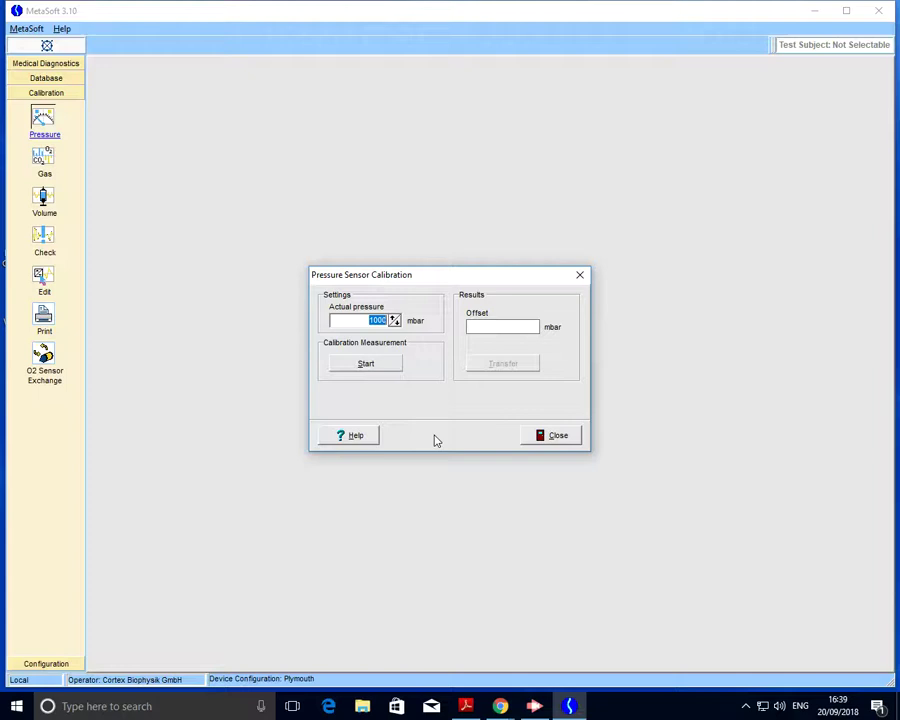
{"action": "key", "text": "BackSpace"}
{"action": "type", "text": "991"}
{"action": "left_click", "coordinate": [377, 370]}
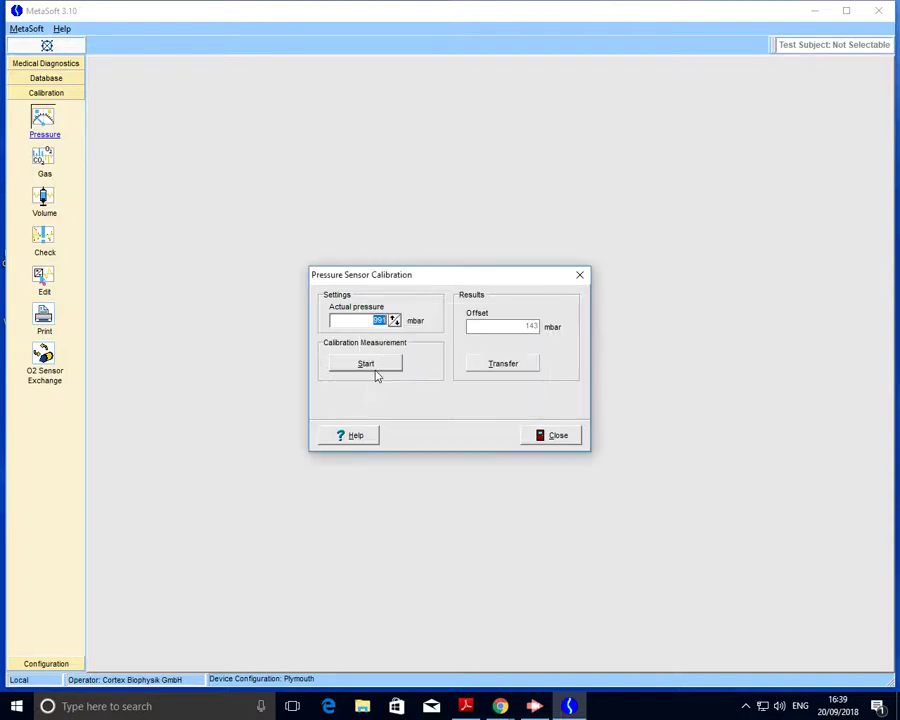
{"action": "left_click", "coordinate": [492, 369]}
{"action": "left_click", "coordinate": [467, 386]}
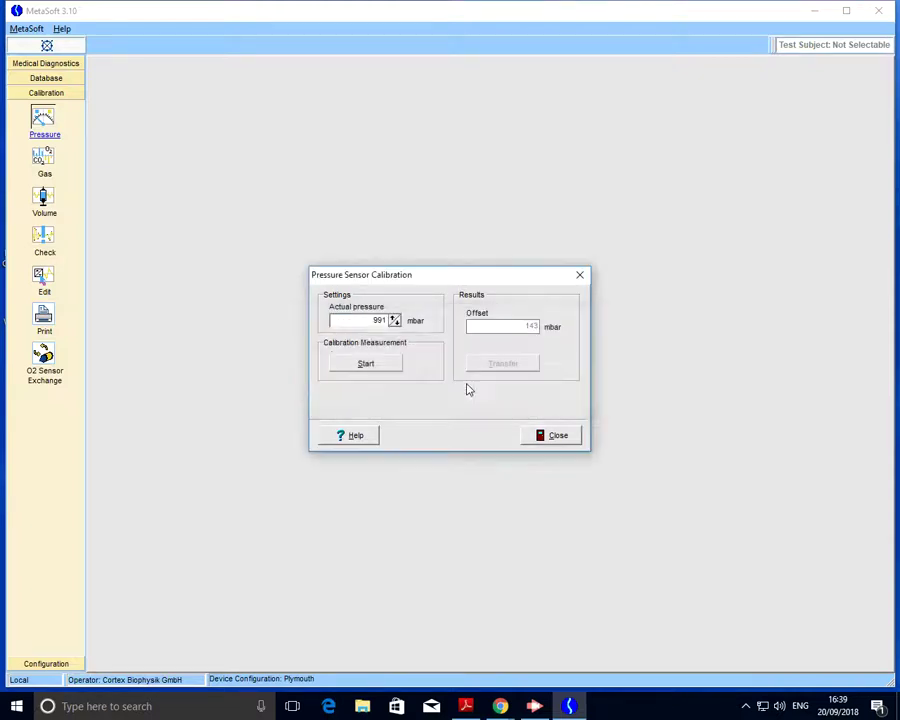
{"action": "left_click", "coordinate": [555, 439]}
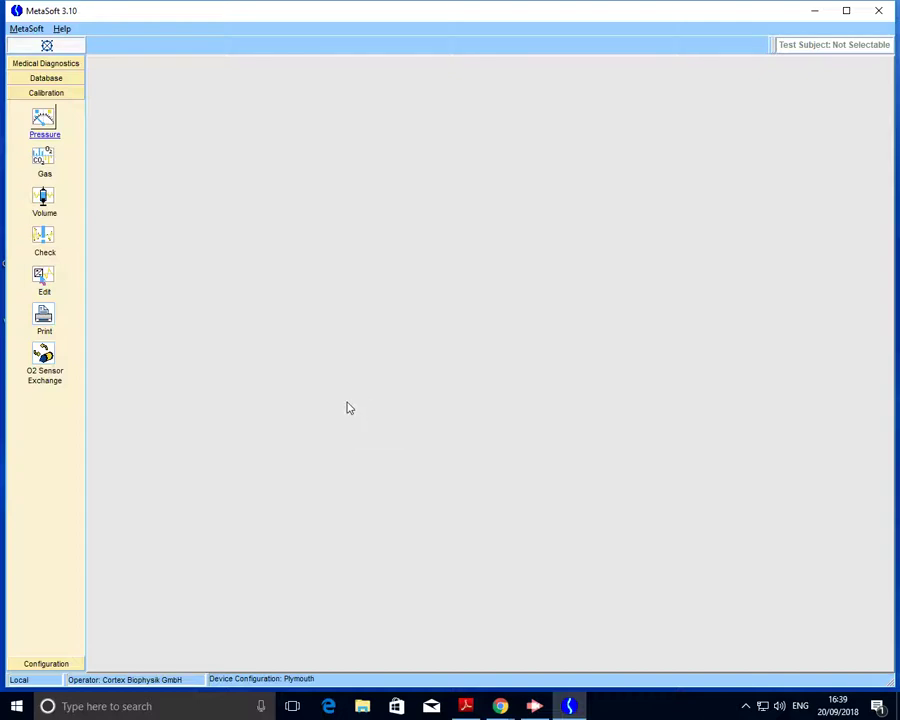
Open Gas calibration and start measuring Ambient Air as Gas 1
{"action": "left_click", "coordinate": [46, 165]}
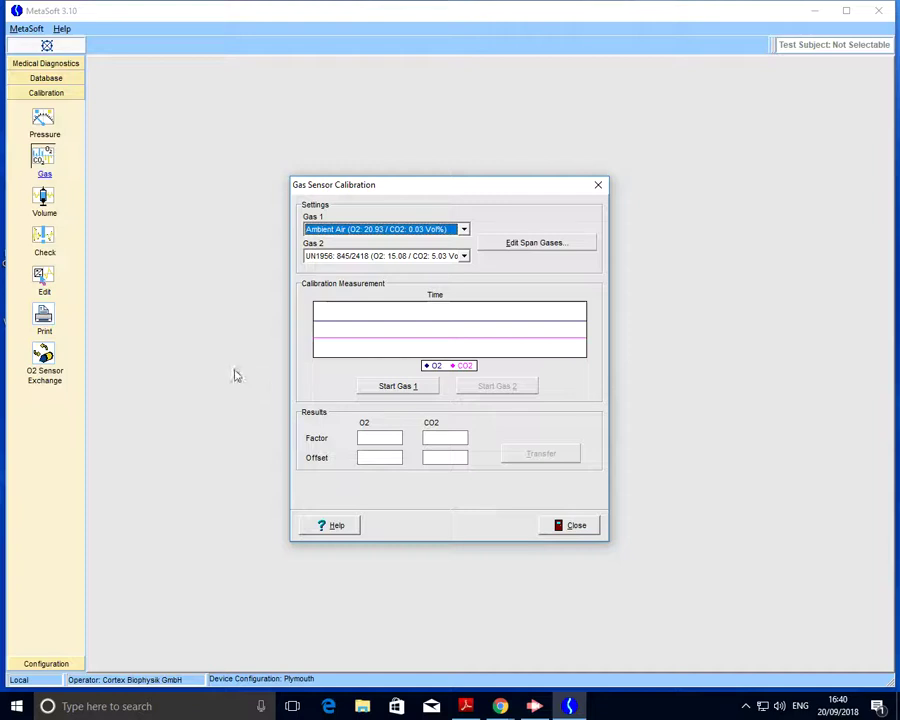
{"action": "left_click", "coordinate": [401, 389]}
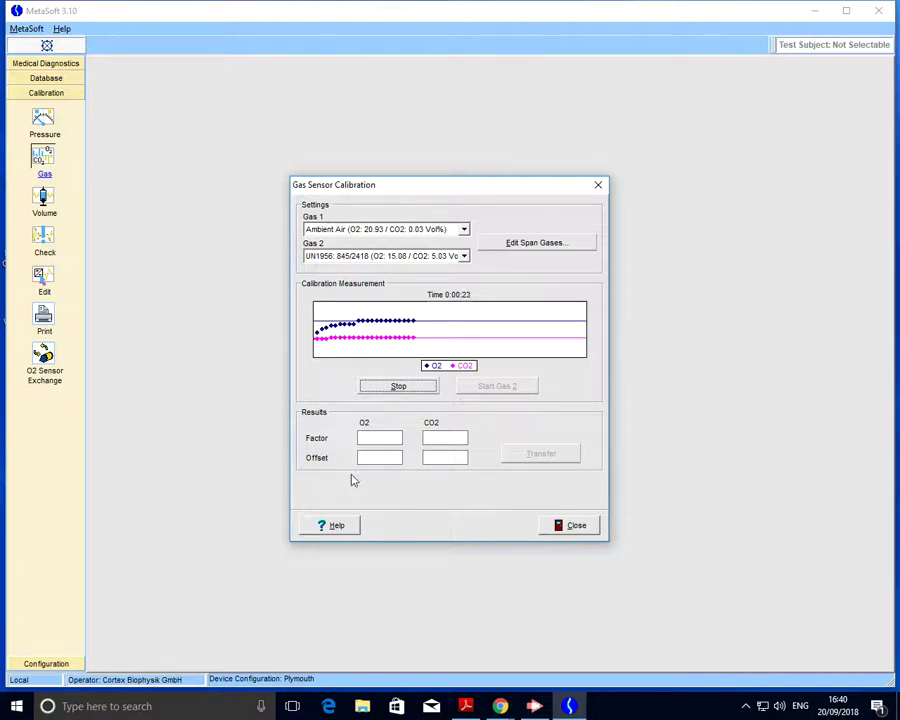
Measure UN1956: 845/2418 as Gas 2, yielding O2 factor 1.009 and CO2 factor 0.999
{"action": "left_click", "coordinate": [464, 257]}
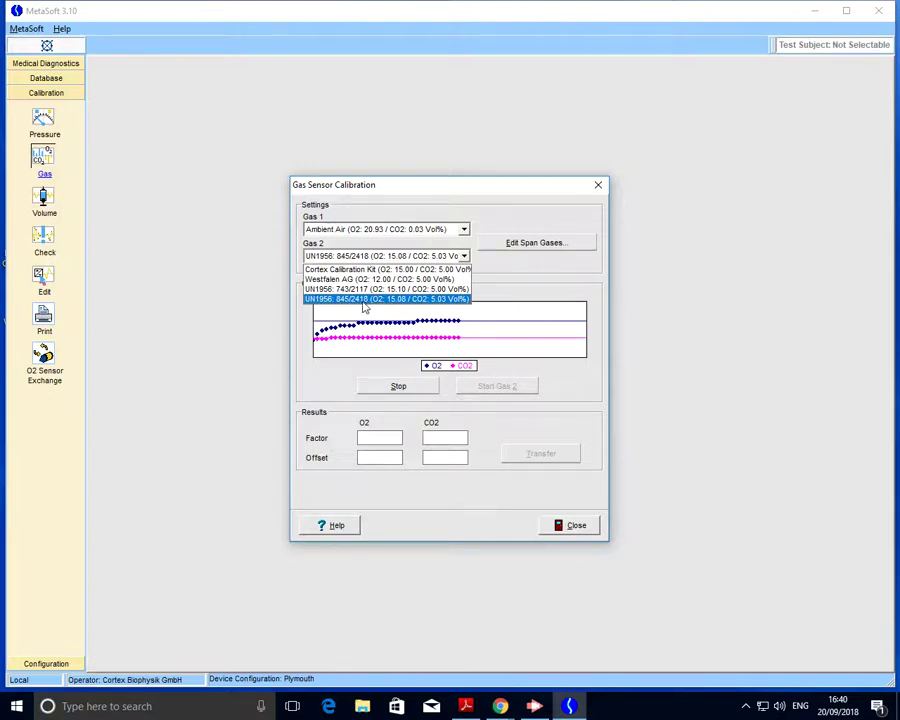
{"action": "left_click", "coordinate": [375, 299]}
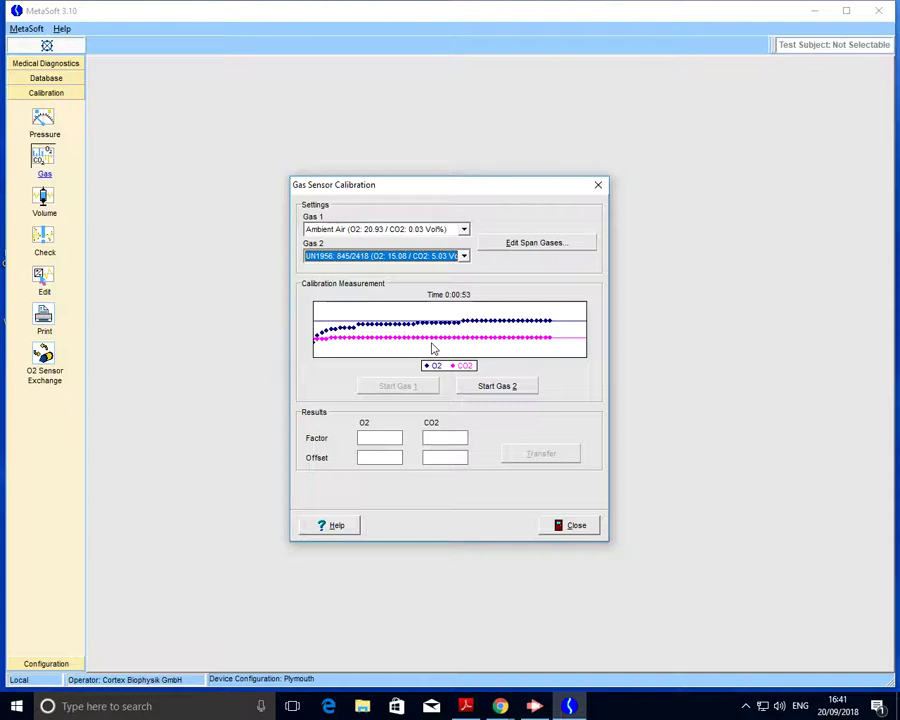
{"action": "left_click", "coordinate": [498, 388]}
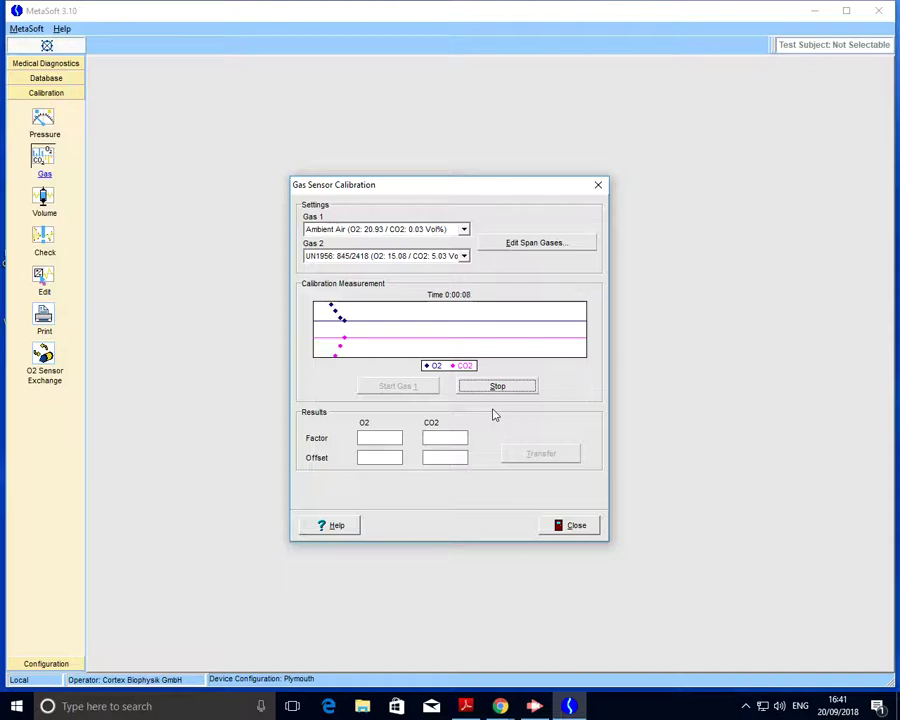
{"action": "left_click", "coordinate": [704, 666]}
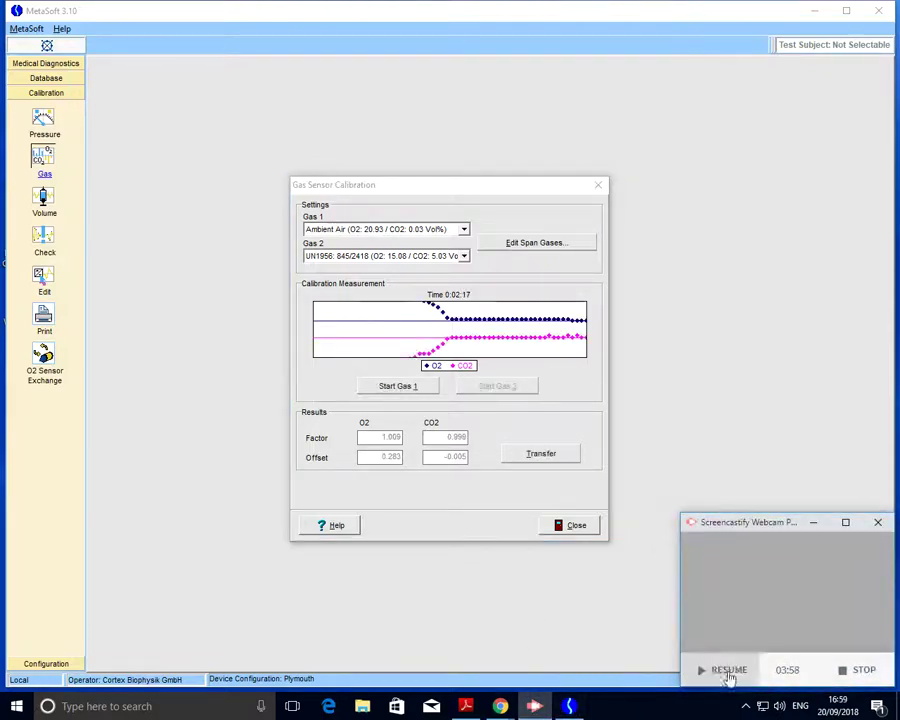
Transfer the calculated O2/CO2 factors, confirm success, and close the gas calibration window
{"action": "left_click", "coordinate": [730, 676]}
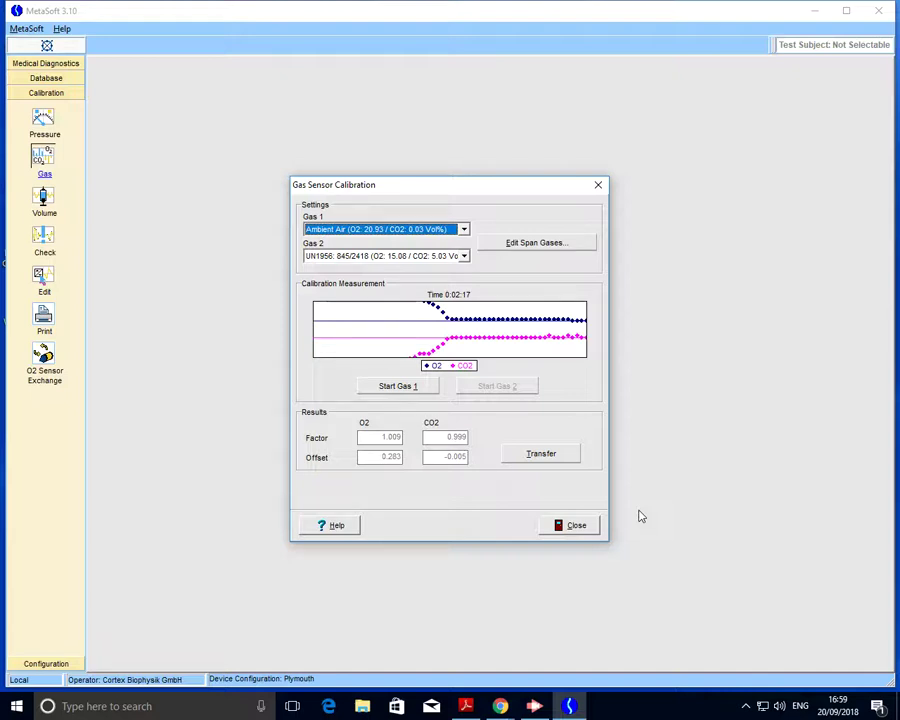
{"action": "left_click", "coordinate": [546, 455]}
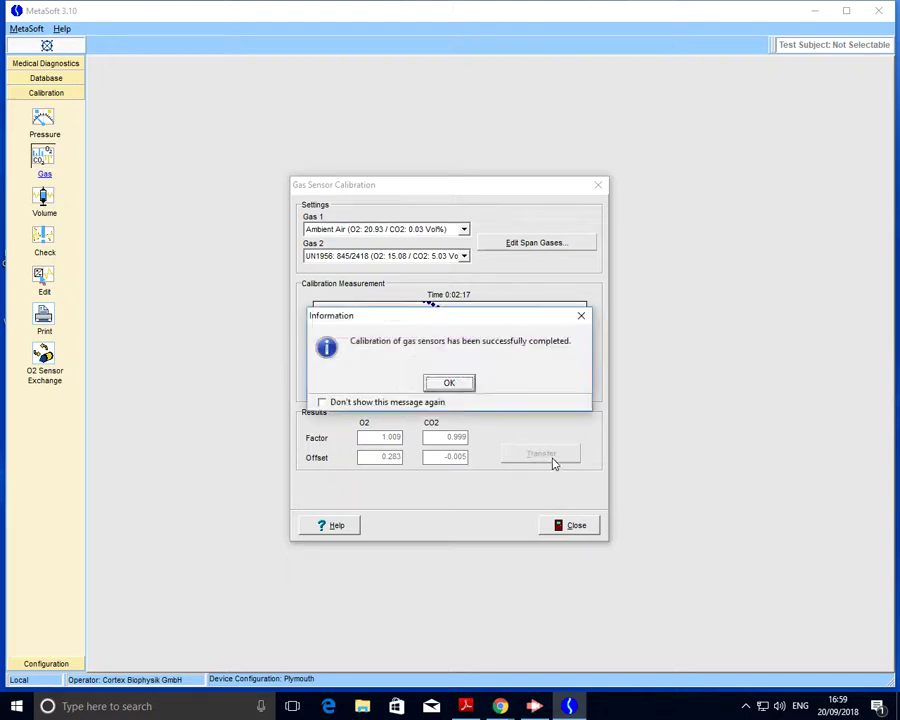
{"action": "left_click", "coordinate": [458, 383]}
{"action": "left_click", "coordinate": [574, 526]}
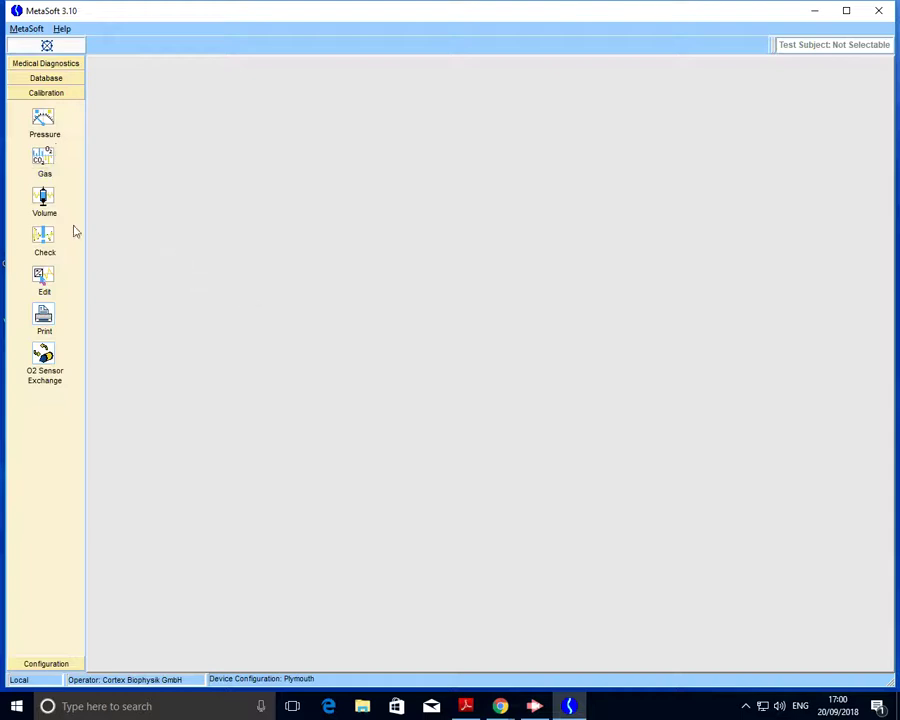
Open Volume Sensor Calibration with the Hans Rudolph 3.0 l syringe and Cranlea sensor
{"action": "left_click", "coordinate": [44, 198]}
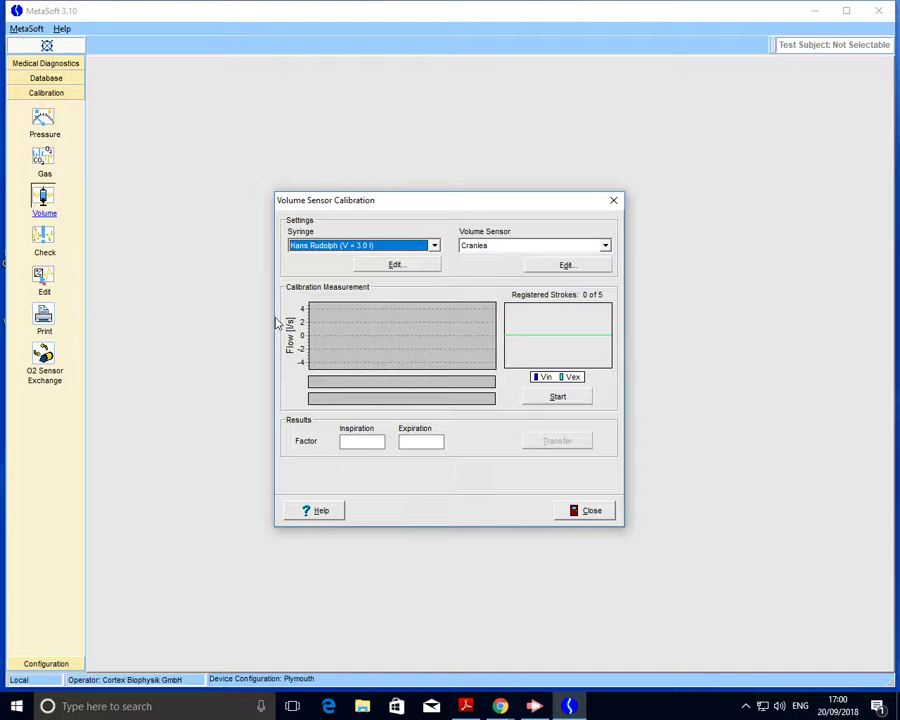
Record five syringe strokes and transfer inspiration factor 1.022 and expiration factor 1.012
{"action": "left_click", "coordinate": [565, 398]}
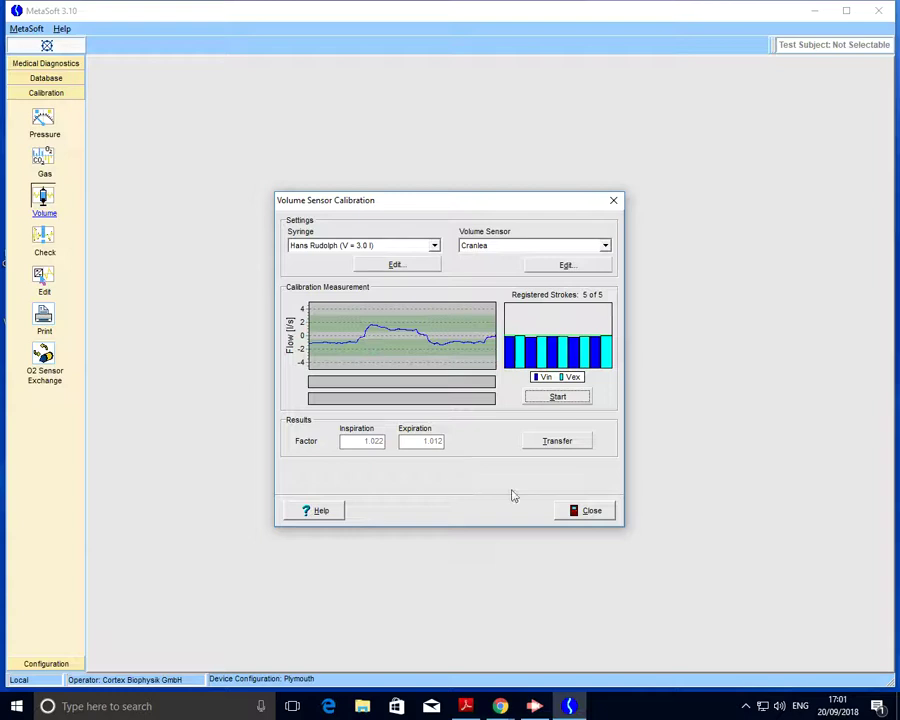
{"action": "left_click", "coordinate": [563, 440]}
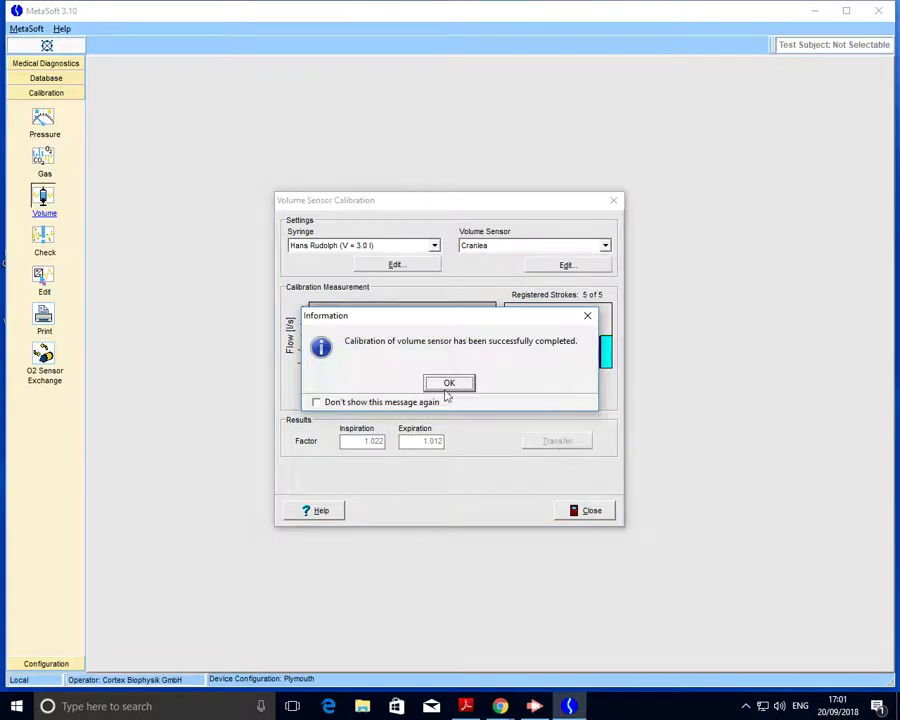
{"action": "left_click", "coordinate": [448, 383]}
Close the volume calibration and open a CPX Testing measurement screen
{"action": "left_click", "coordinate": [586, 512]}
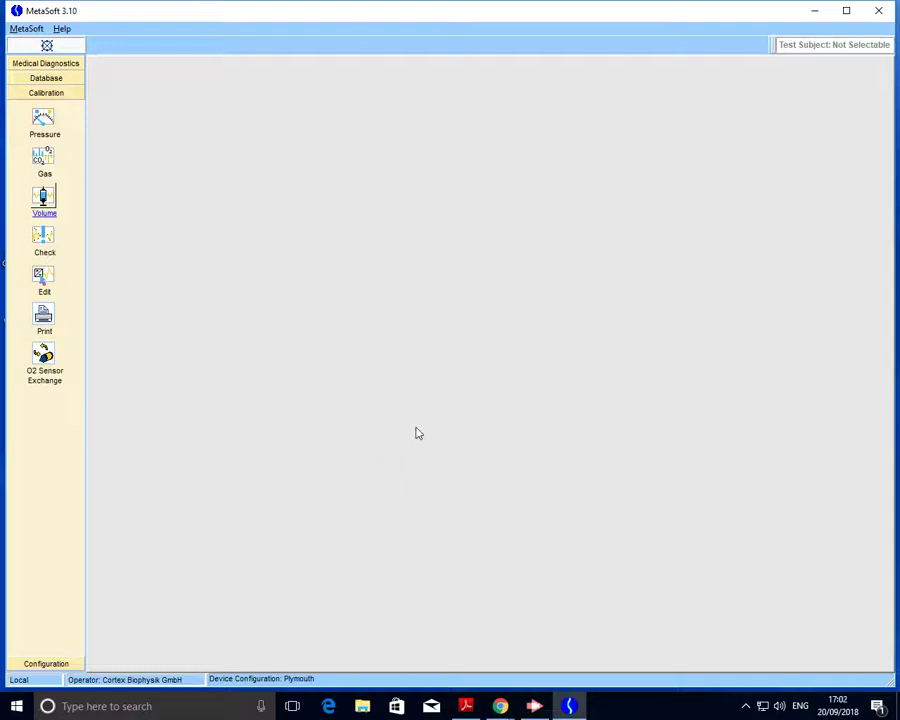
{"action": "left_click", "coordinate": [57, 66]}
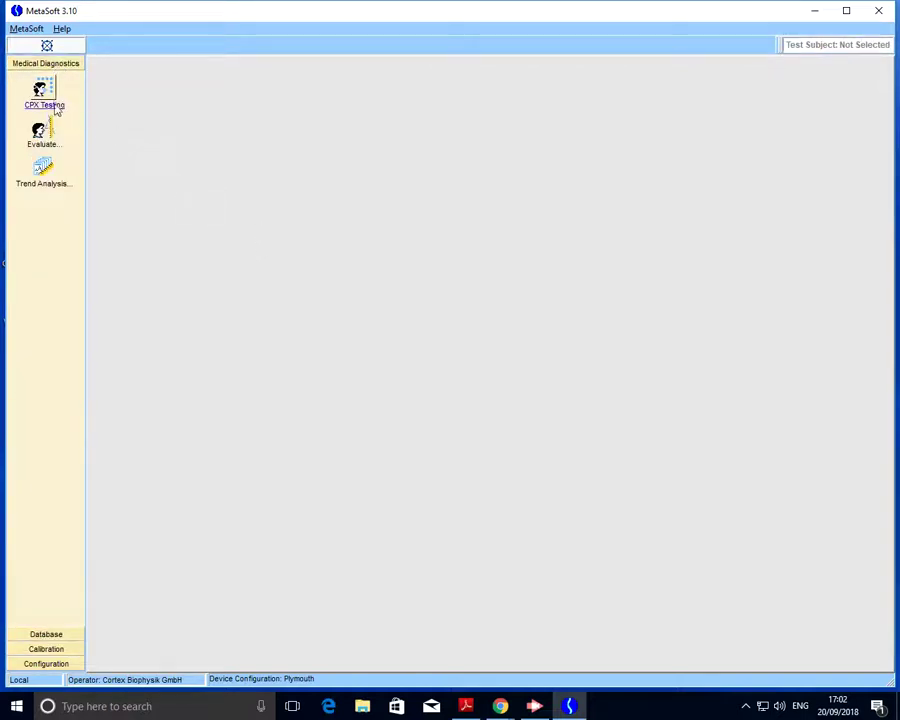
{"action": "left_click", "coordinate": [54, 106]}
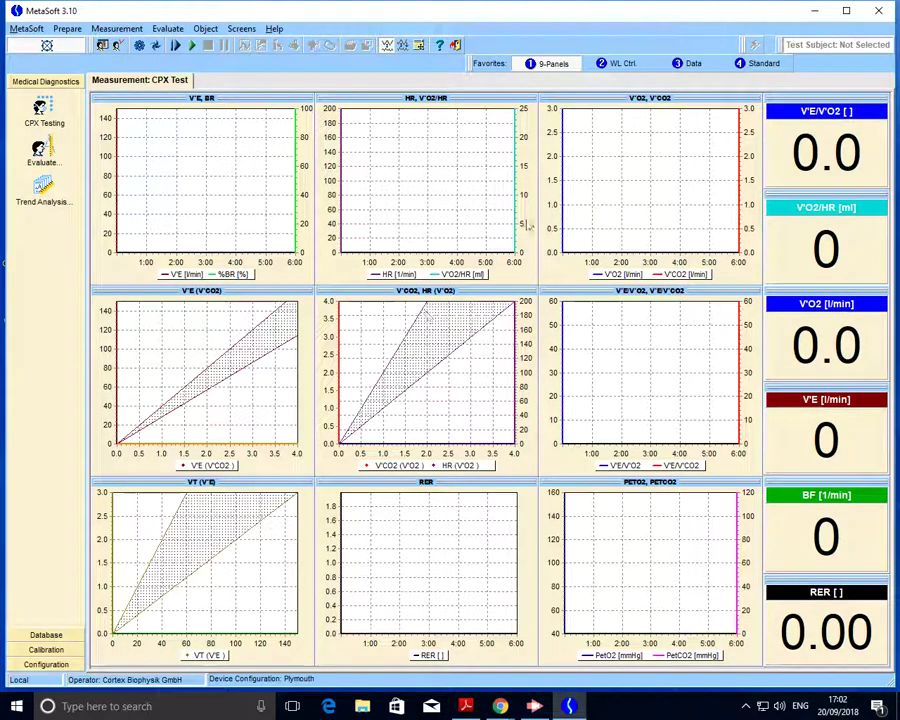
Cycle the WL Ctrl, Data and Standard layouts, ending on the cardiopulmonary monitor
{"action": "left_click", "coordinate": [608, 64]}
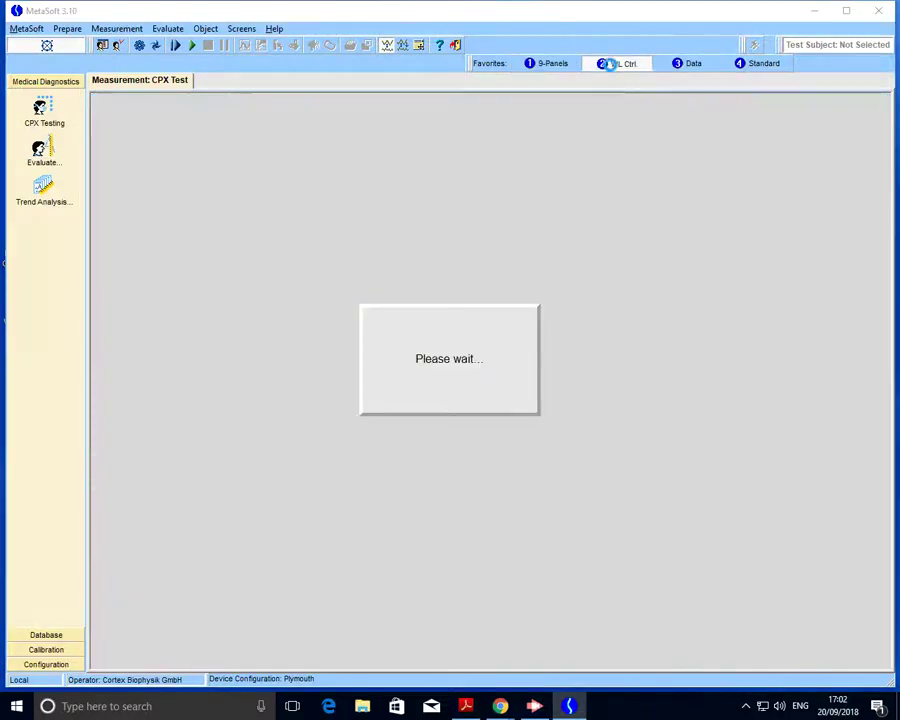
{"action": "left_click", "coordinate": [688, 63]}
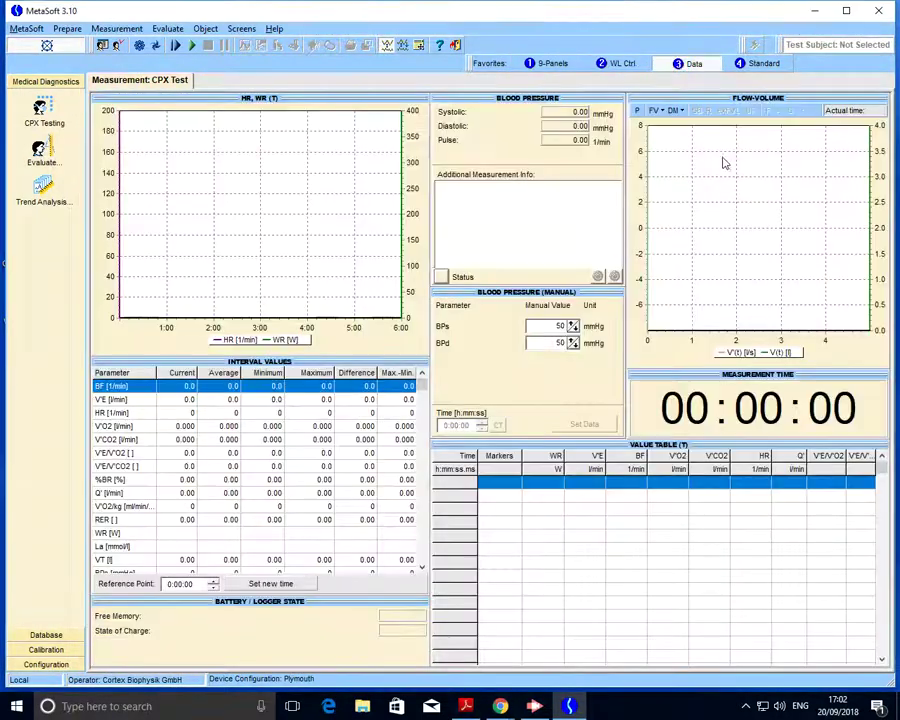
{"action": "left_click", "coordinate": [749, 65]}
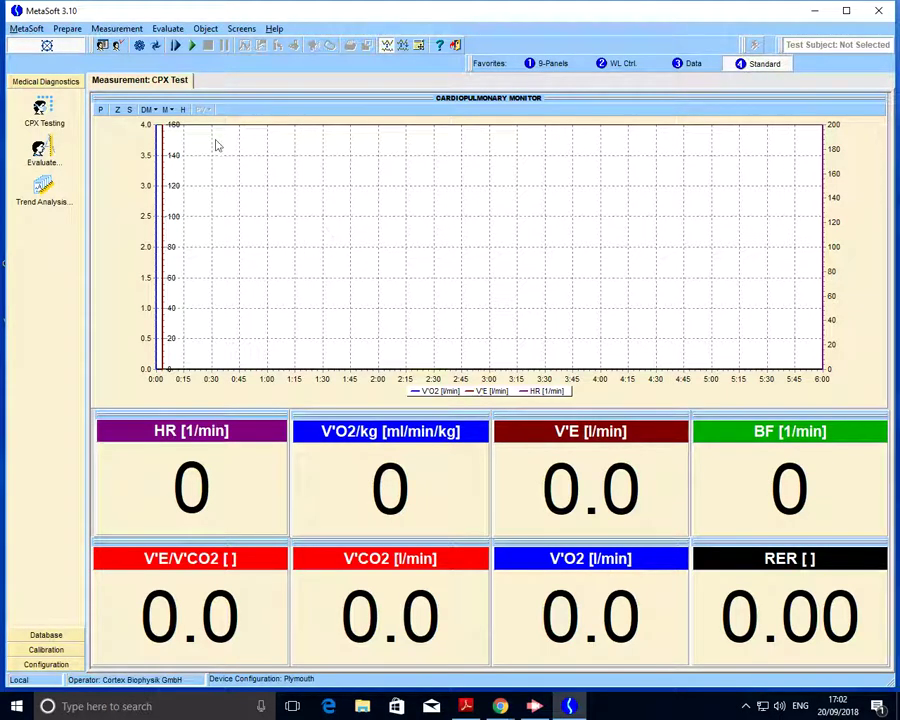
Open a blank New Test Subject form from the toolbar
{"action": "left_click", "coordinate": [102, 46]}
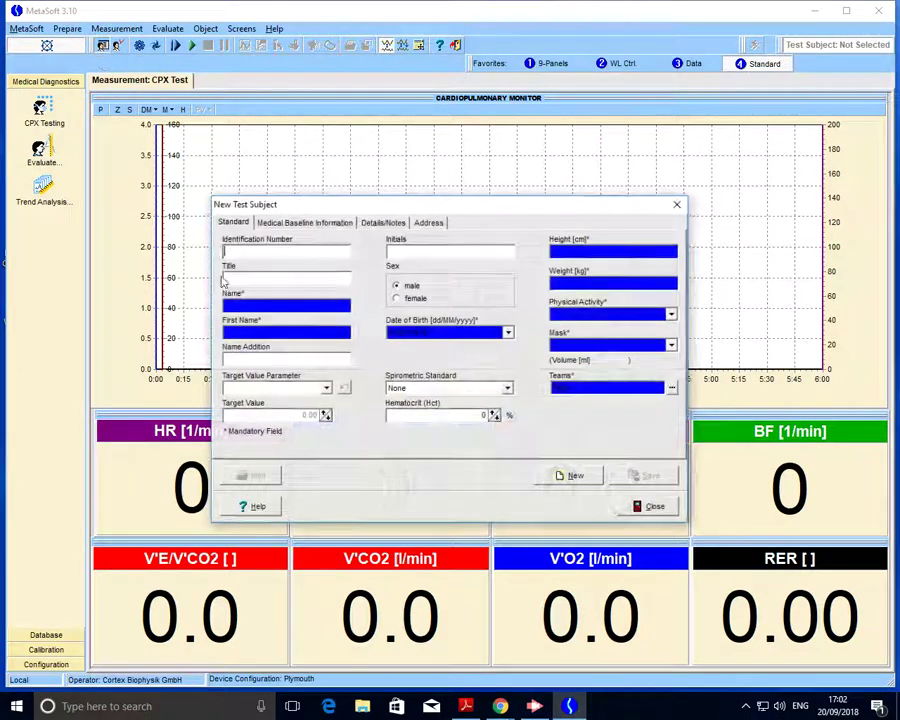